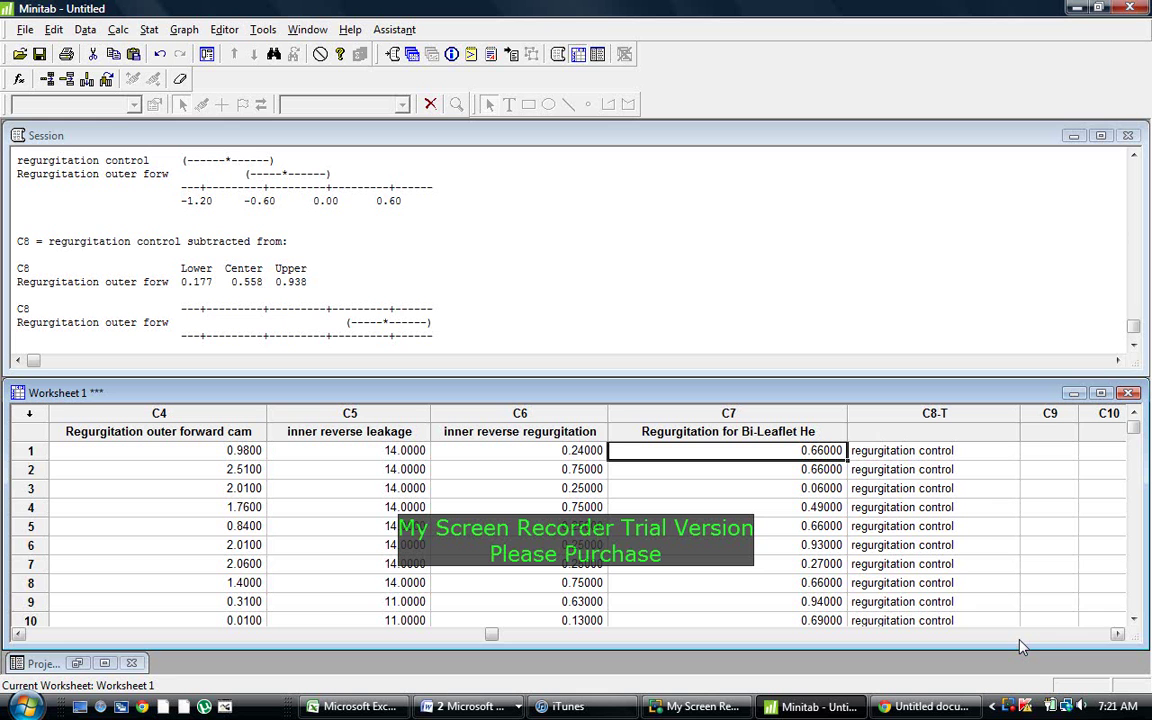
Click repeatedly at one spot in the lower part of the worksheet data area.
click(1134, 620)
click(1134, 620)
click(1134, 620)
click(1134, 620)
click(1134, 620)
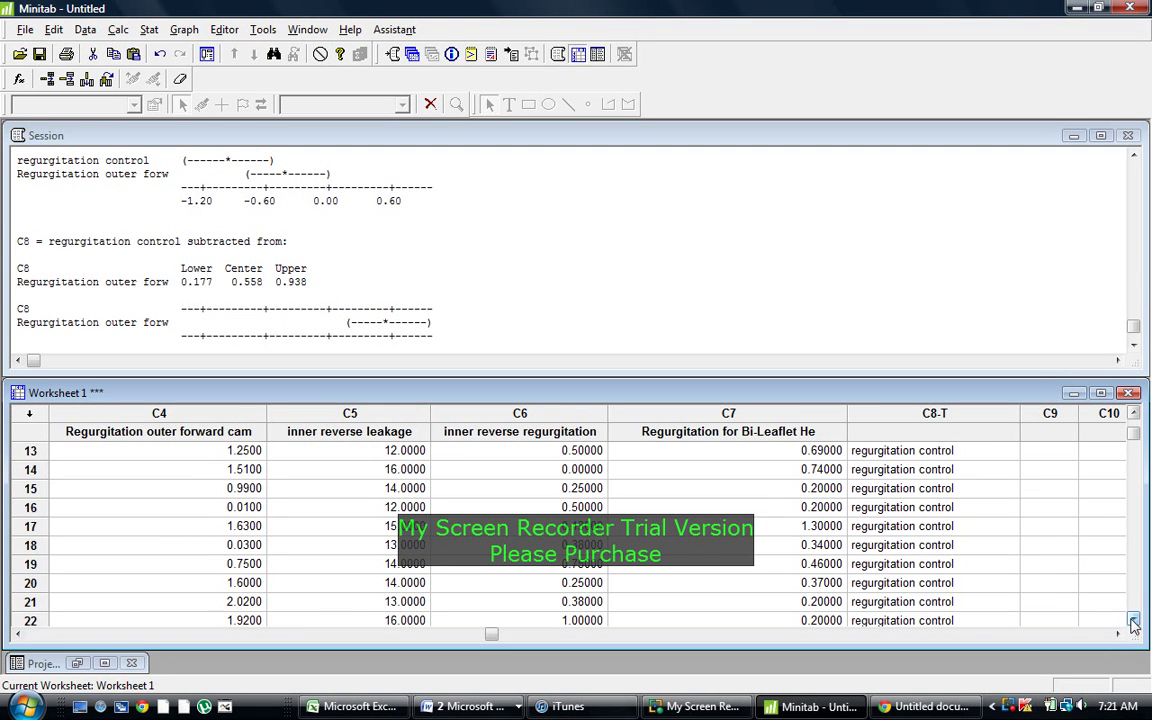
click(1134, 620)
click(1134, 620)
click(1134, 620)
click(1134, 620)
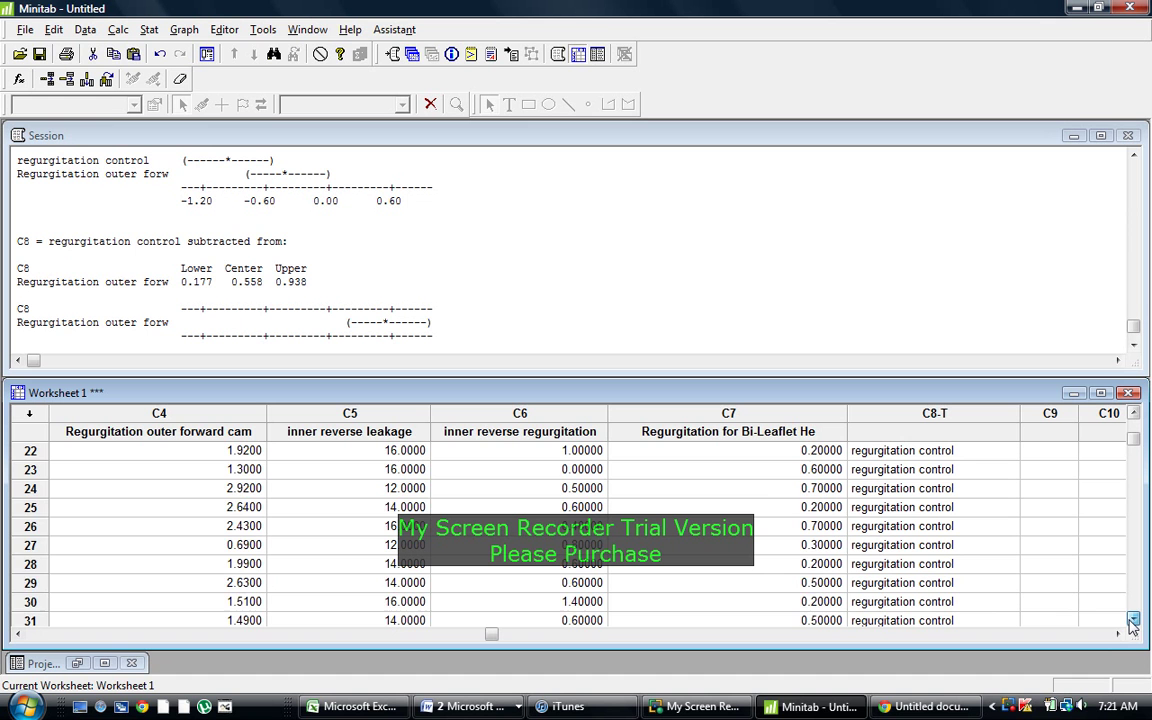
click(1134, 620)
click(1134, 620)
click(1134, 620)
click(1134, 620)
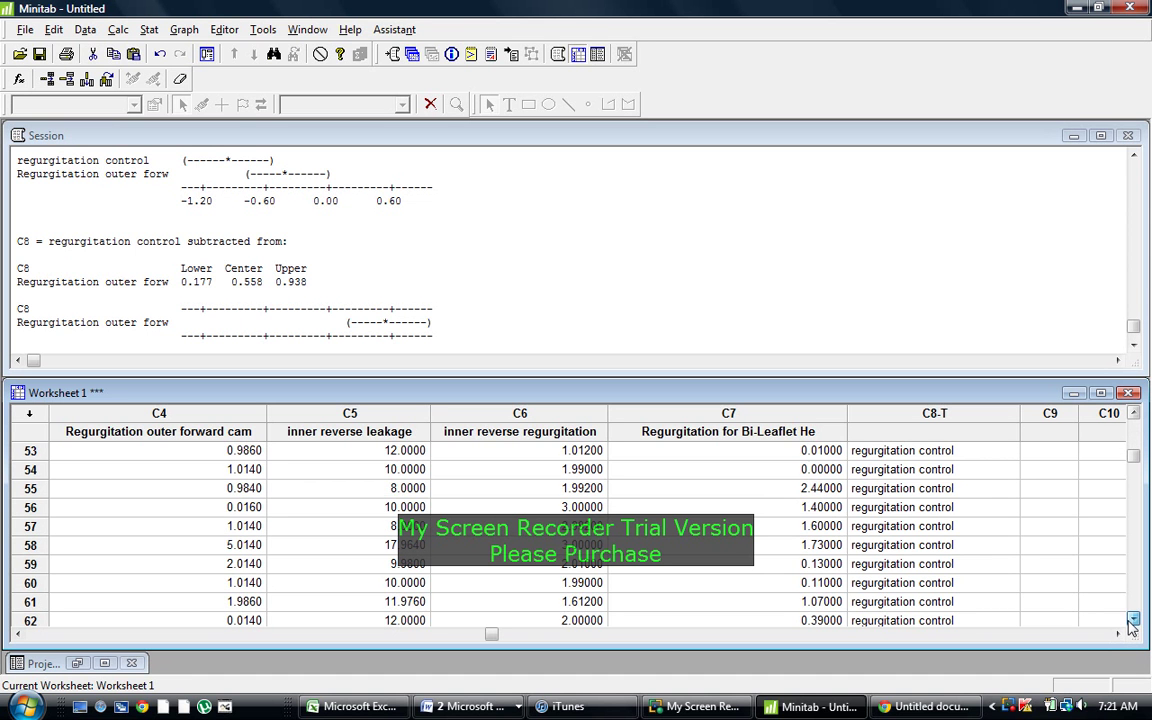
click(1134, 620)
Check the factor and regurgitation labels in rows 63-64, then select C7's first value.
click(990, 488)
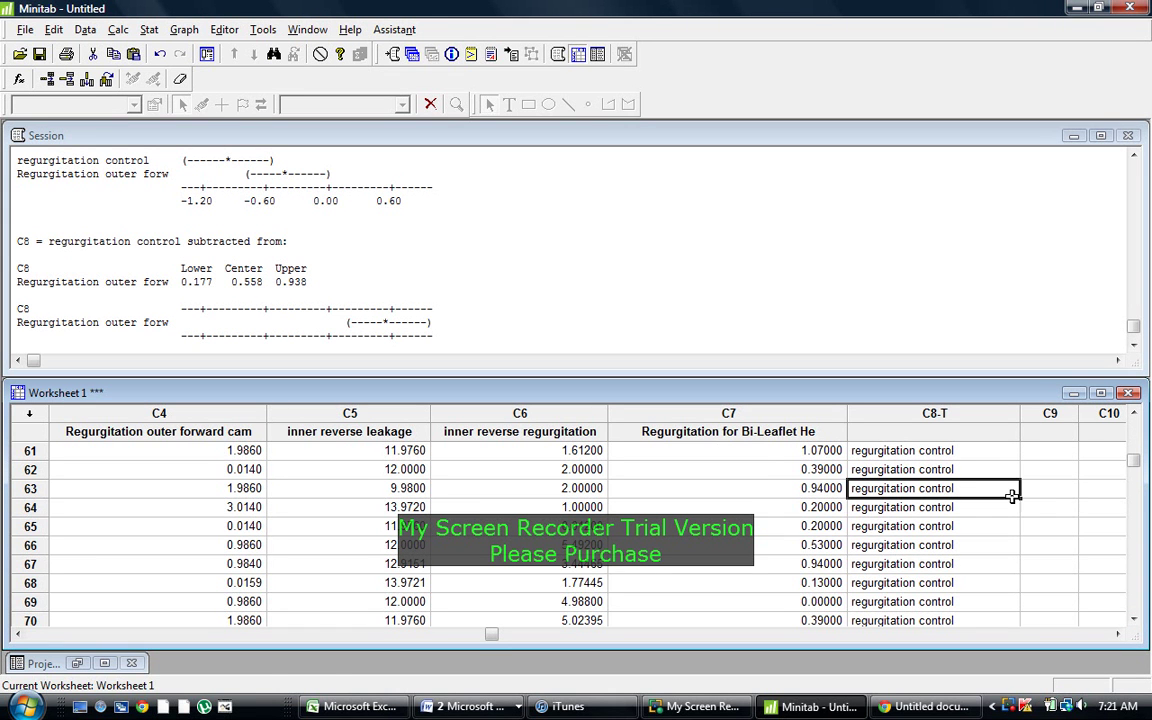
mouse_move(1019, 497)
mouse_down()
mouse_move(1021, 514)
mouse_move(1018, 496)
mouse_up()
click(1134, 620)
drag(1134, 620, 1134, 620)
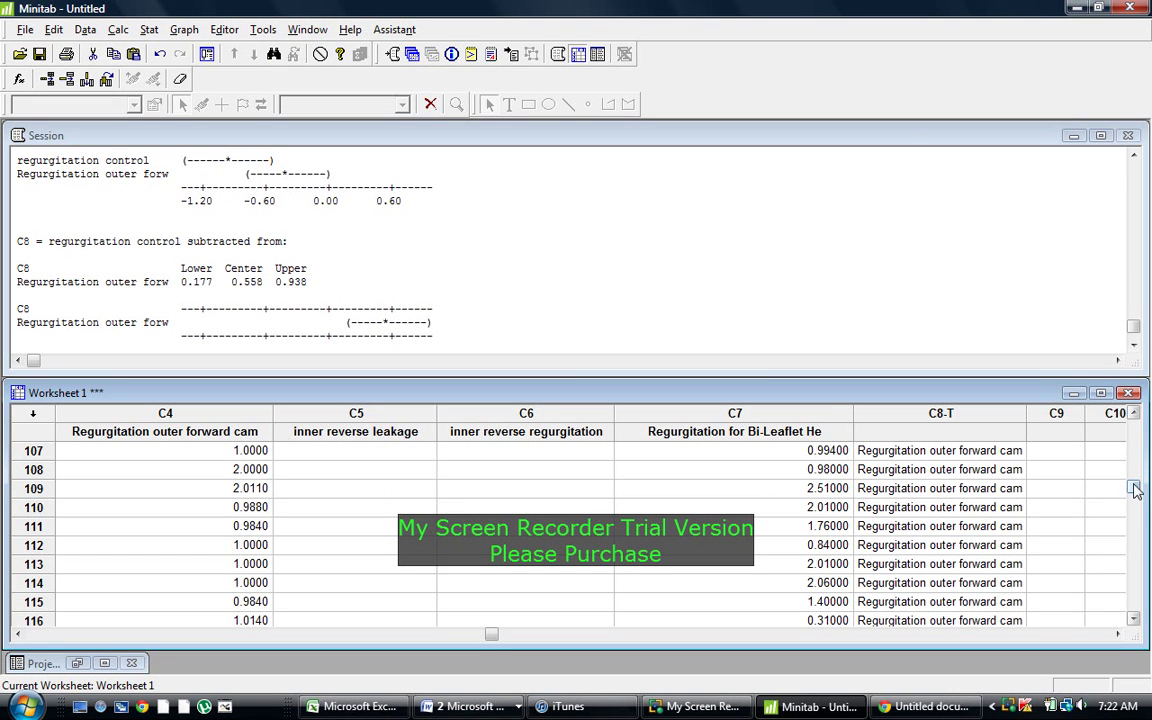
drag(1132, 486, 1127, 432)
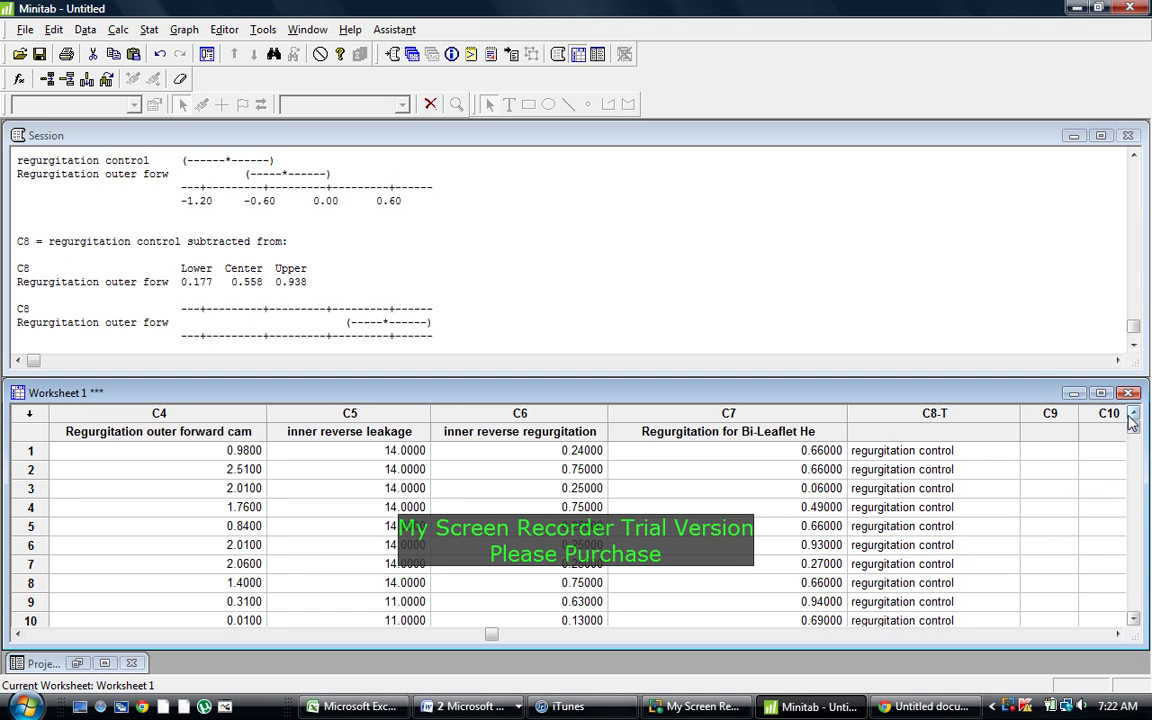
click(815, 450)
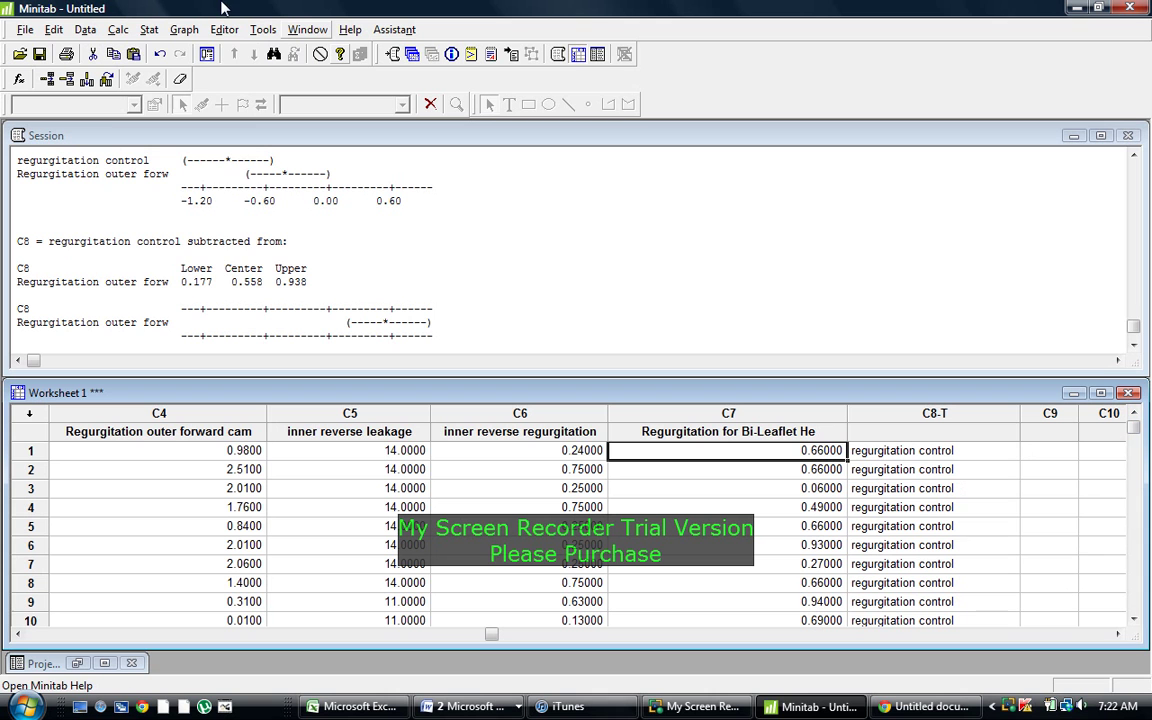
Open One-Way ANOVA, replacing the response with C7 and the factor with C8.
click(146, 30)
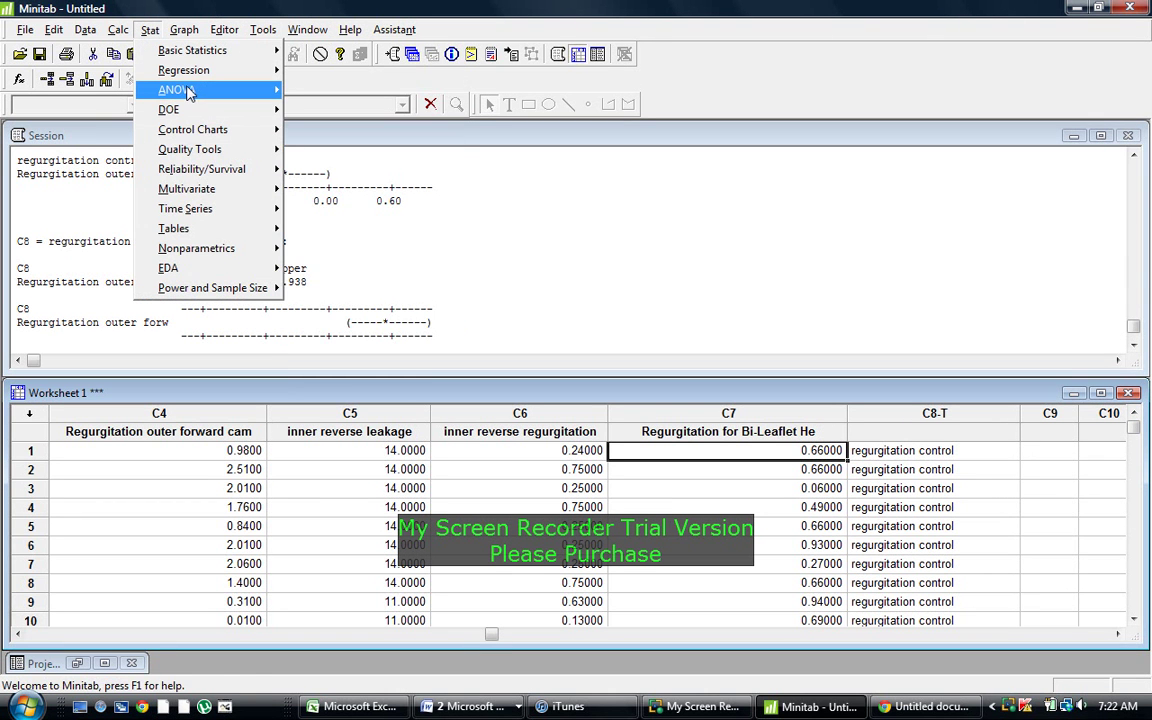
mouse_move(188, 88)
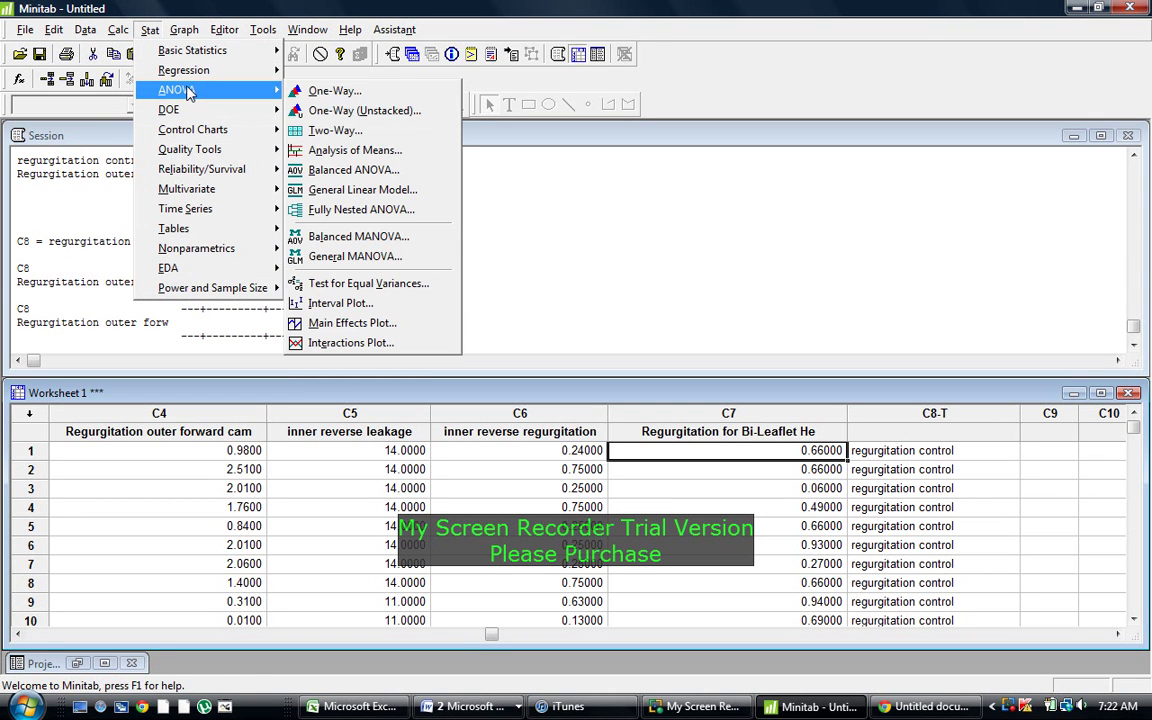
click(330, 91)
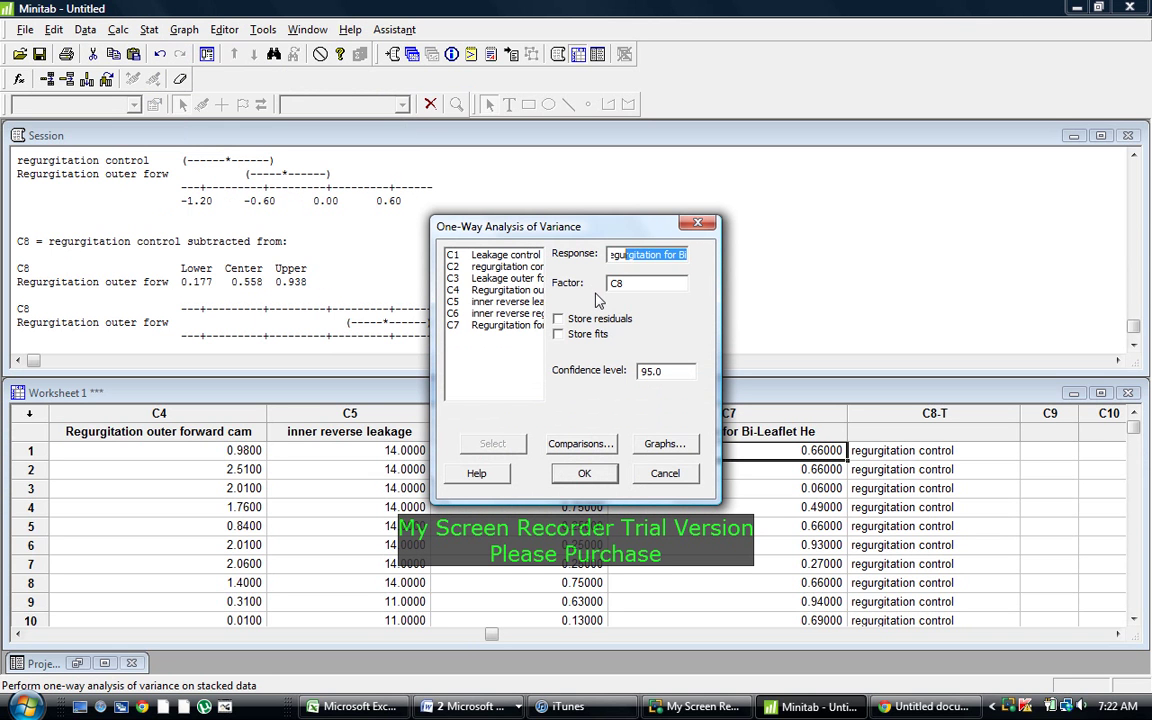
key(BackSpace)
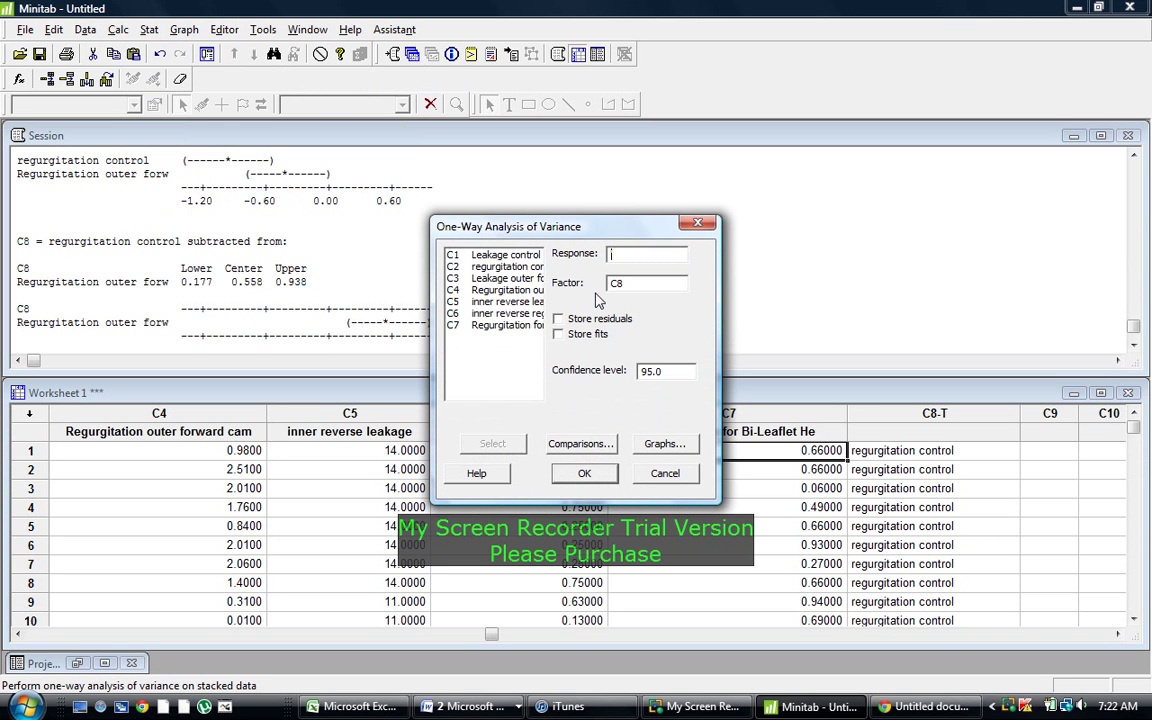
drag(626, 234, 478, 210)
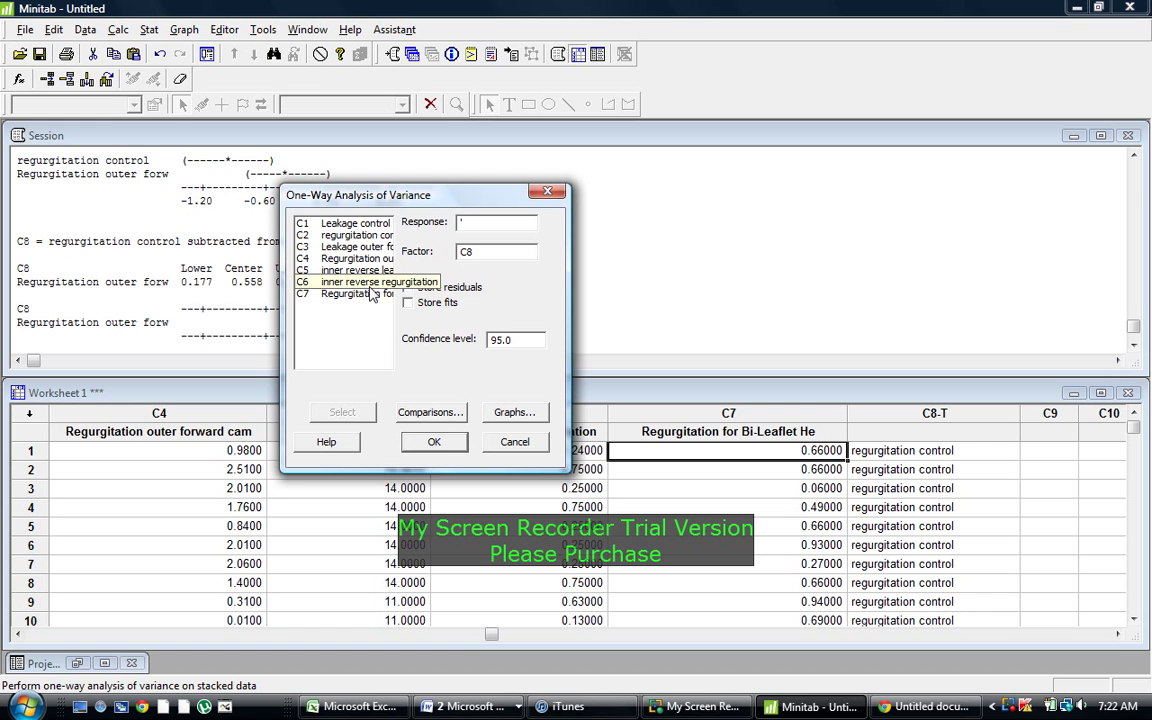
double_click(362, 294)
click(487, 251)
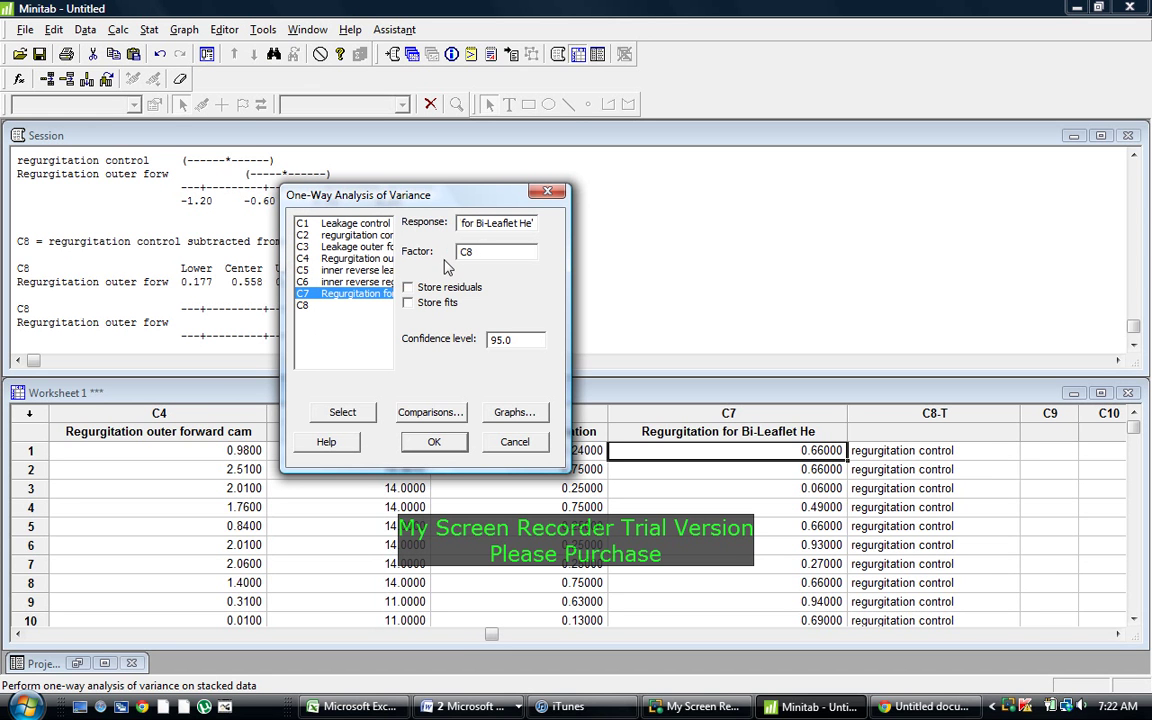
key(BackSpace)
key(BackSpace)
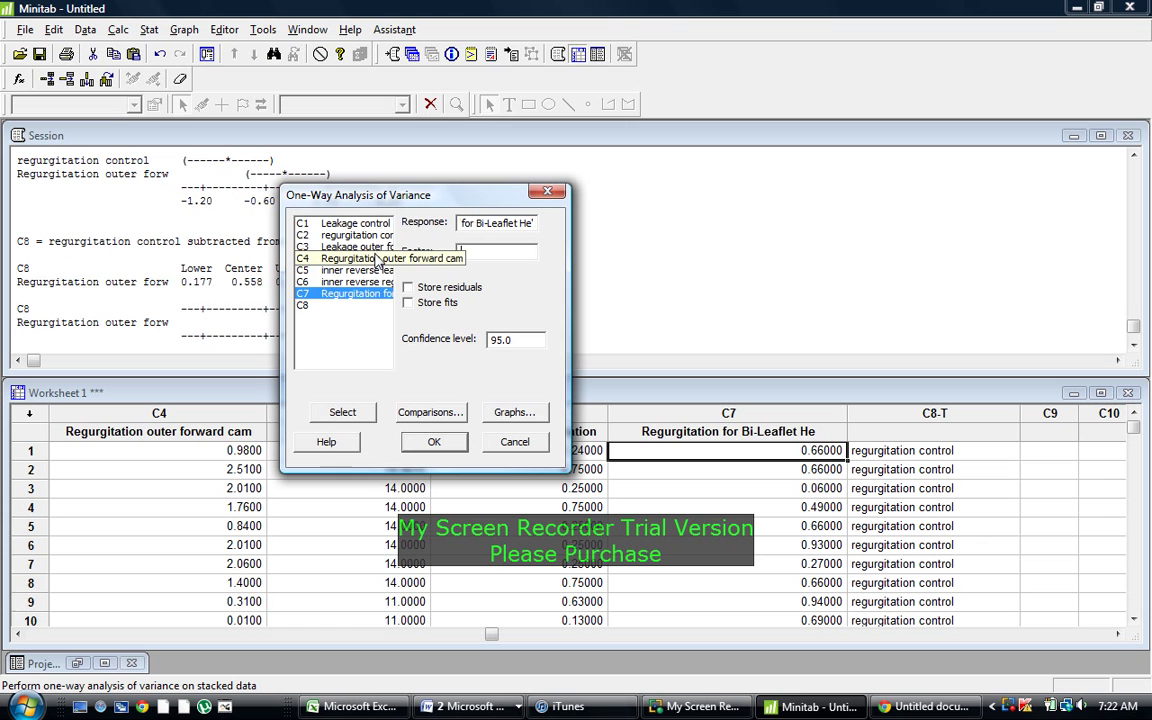
double_click(312, 306)
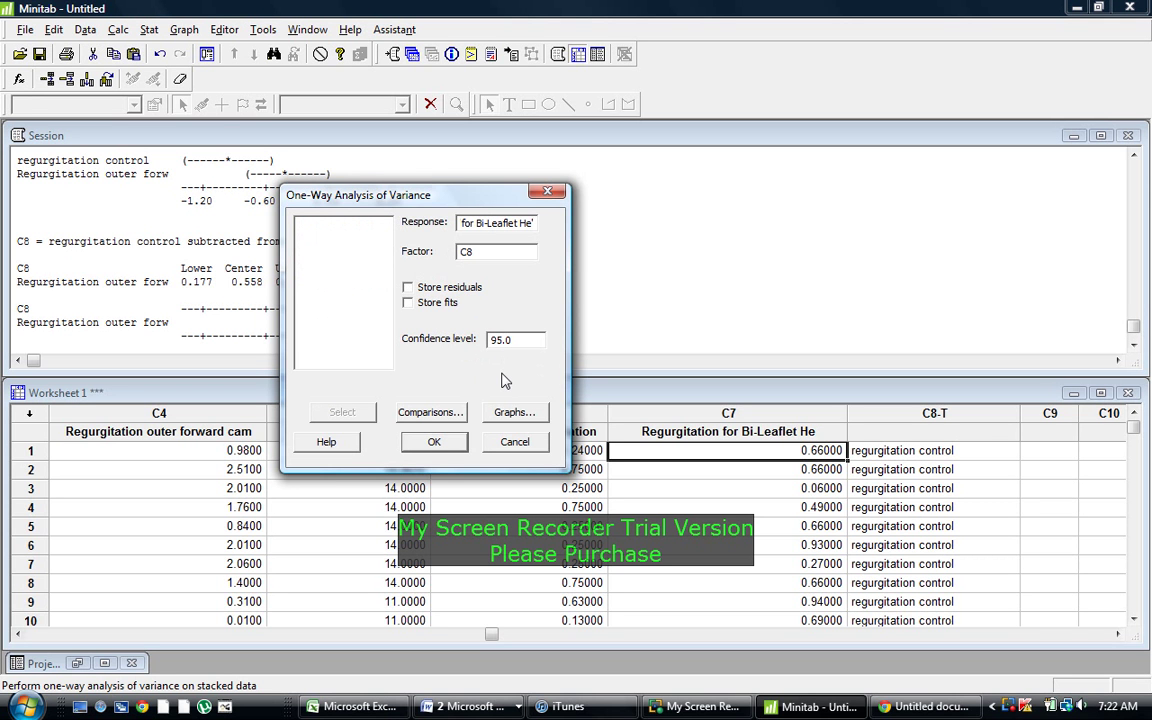
Open the Comparisons options from the One-Way Analysis of Variance dialog.
click(425, 411)
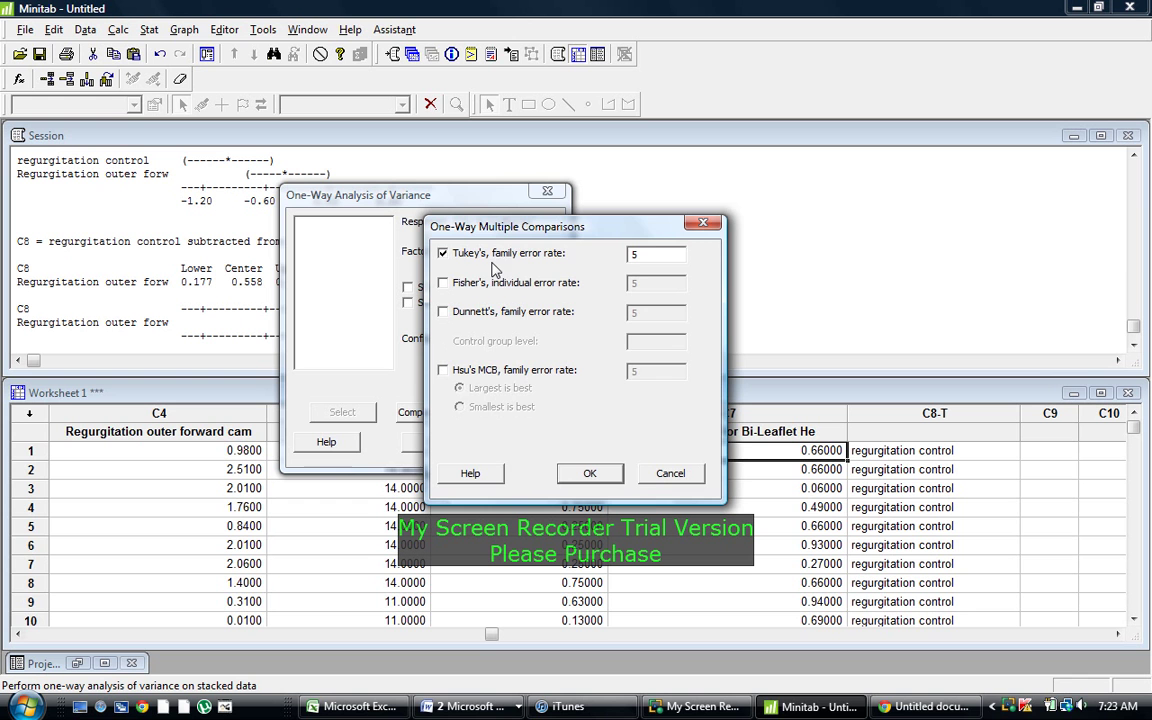
Confirm Tukey's comparisons are checked with family error rate 5 and accept the settings.
click(668, 474)
click(452, 413)
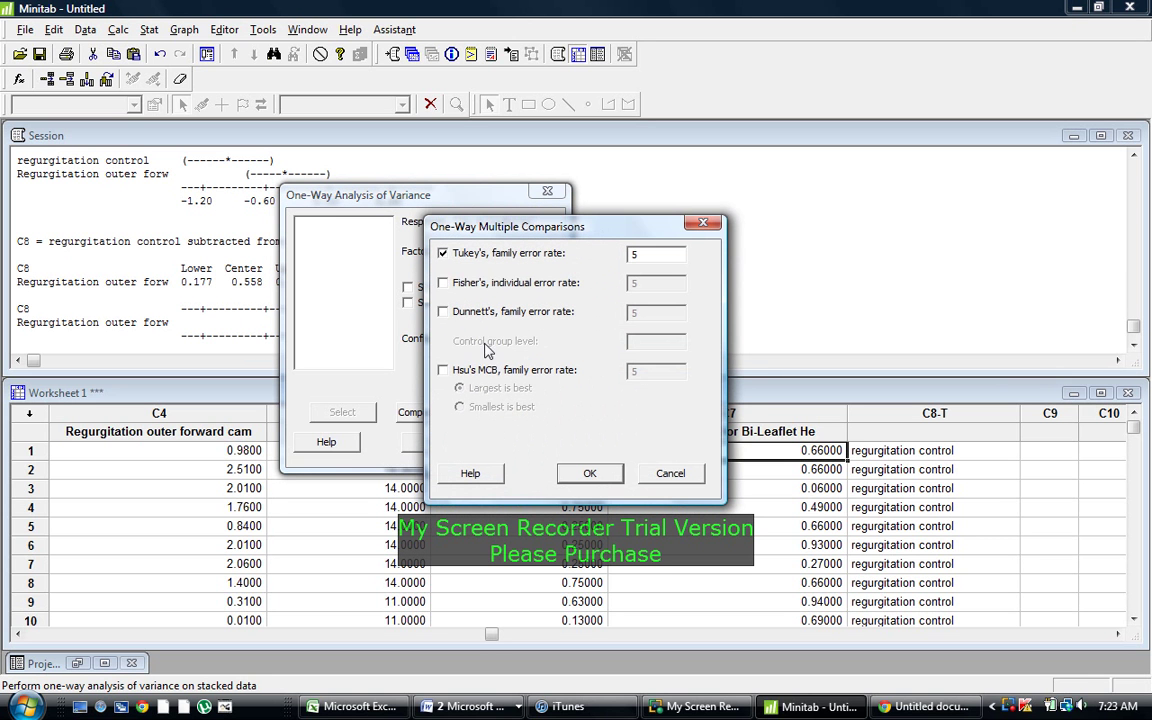
click(444, 254)
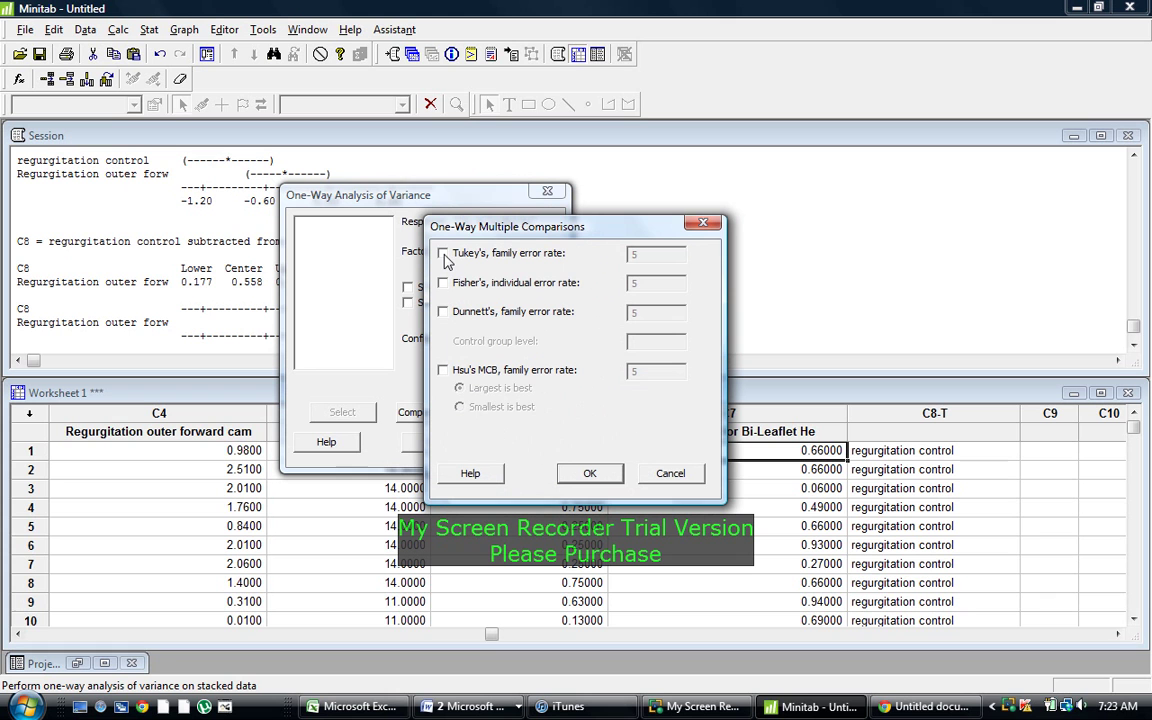
click(444, 254)
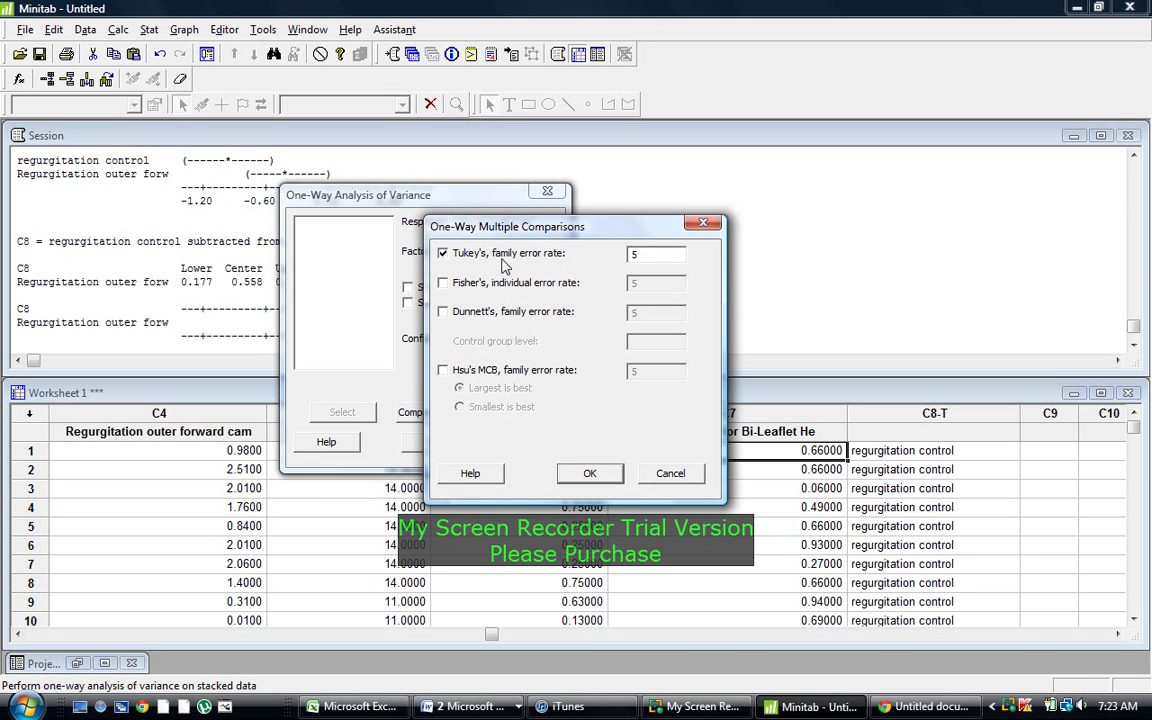
click(642, 256)
click(598, 476)
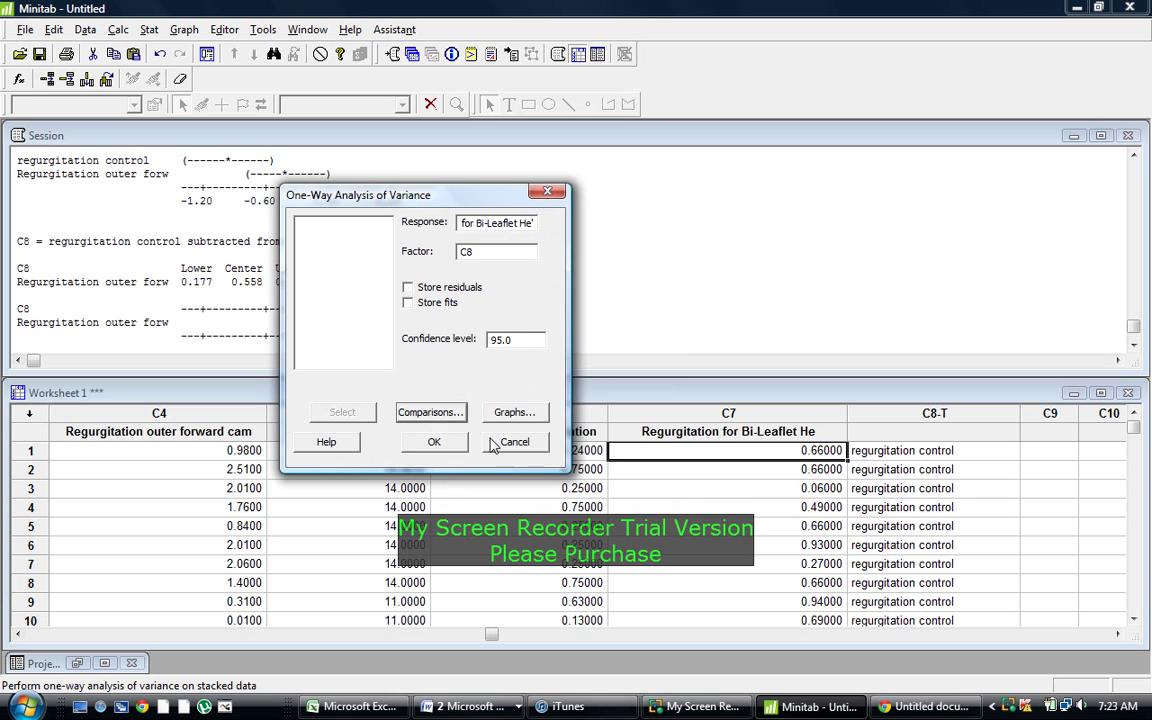
Run the ANOVA and scroll the Session output up to its P value of 0.000 (F = 15.87).
click(434, 442)
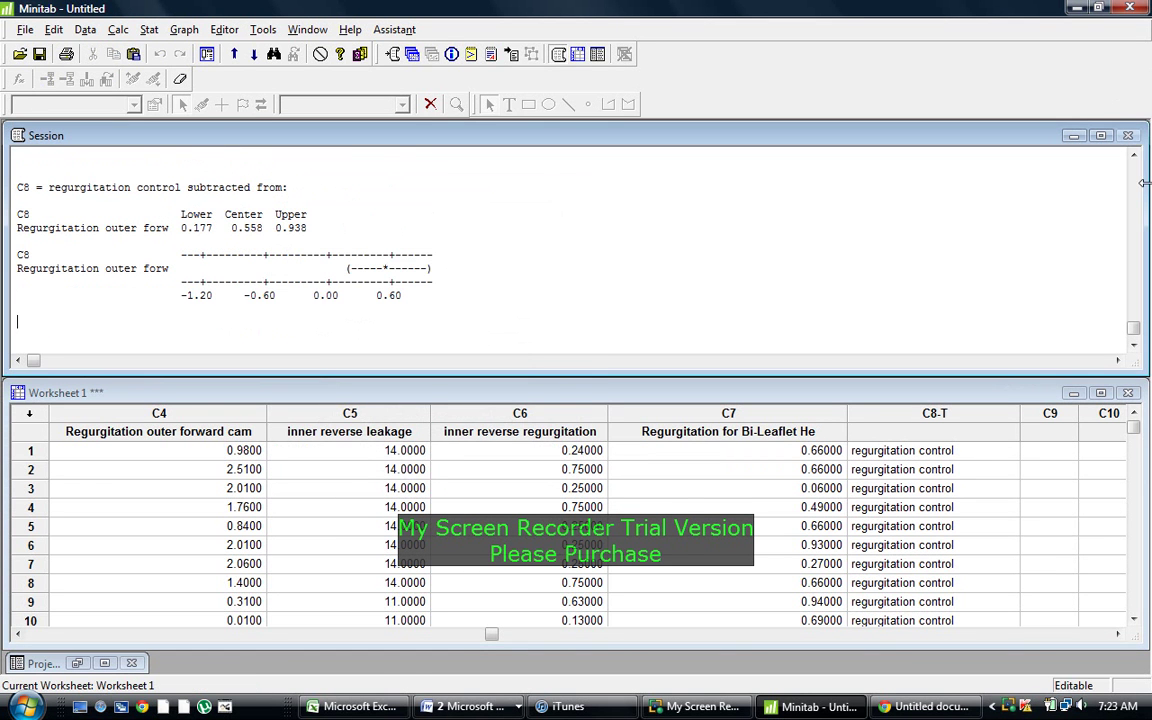
scroll(1133, 160, up, 3)
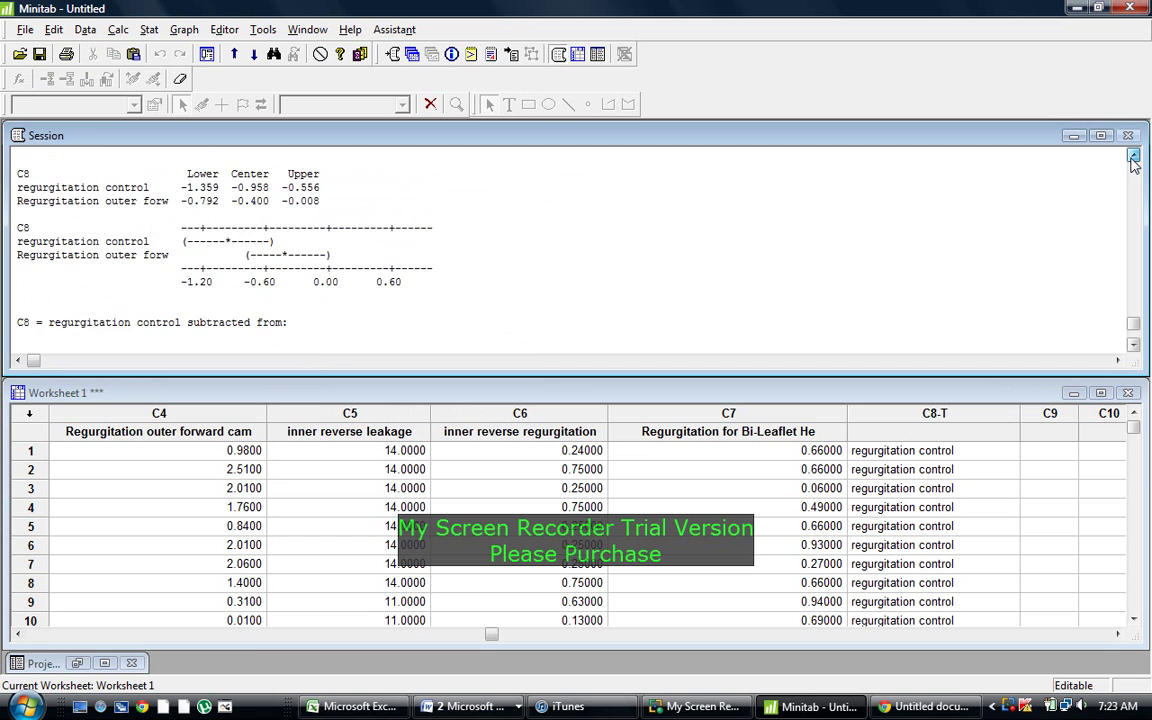
scroll(1133, 160, up, 4)
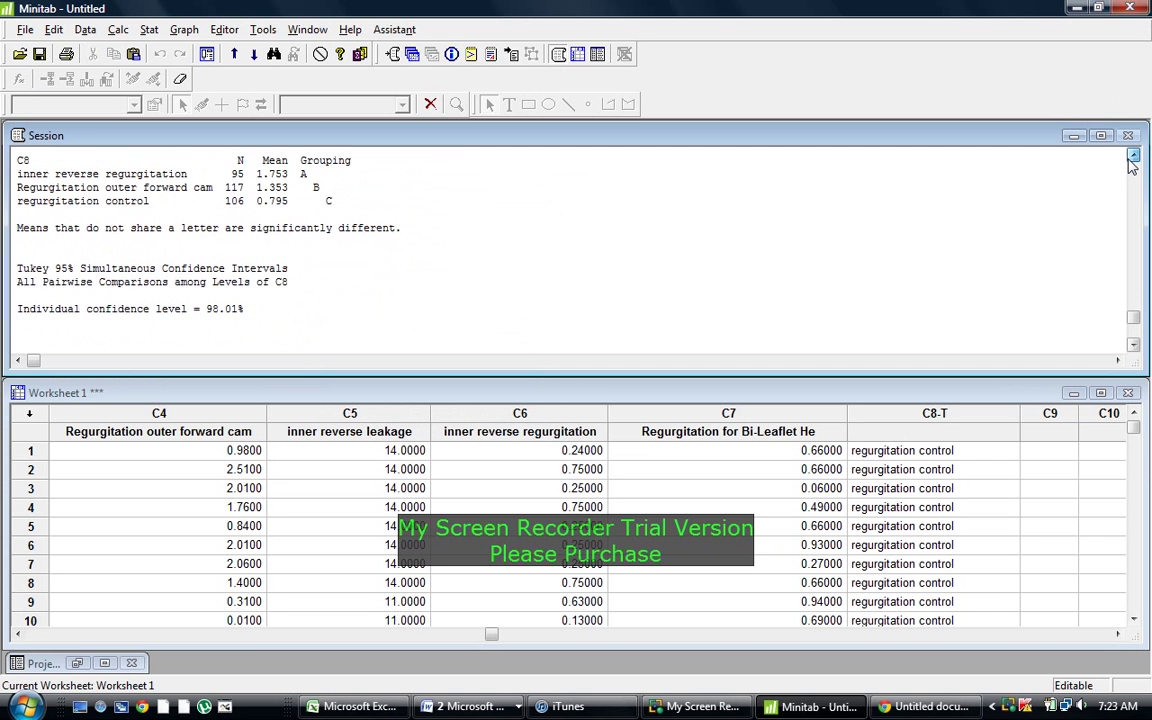
scroll(1133, 160, up, 6)
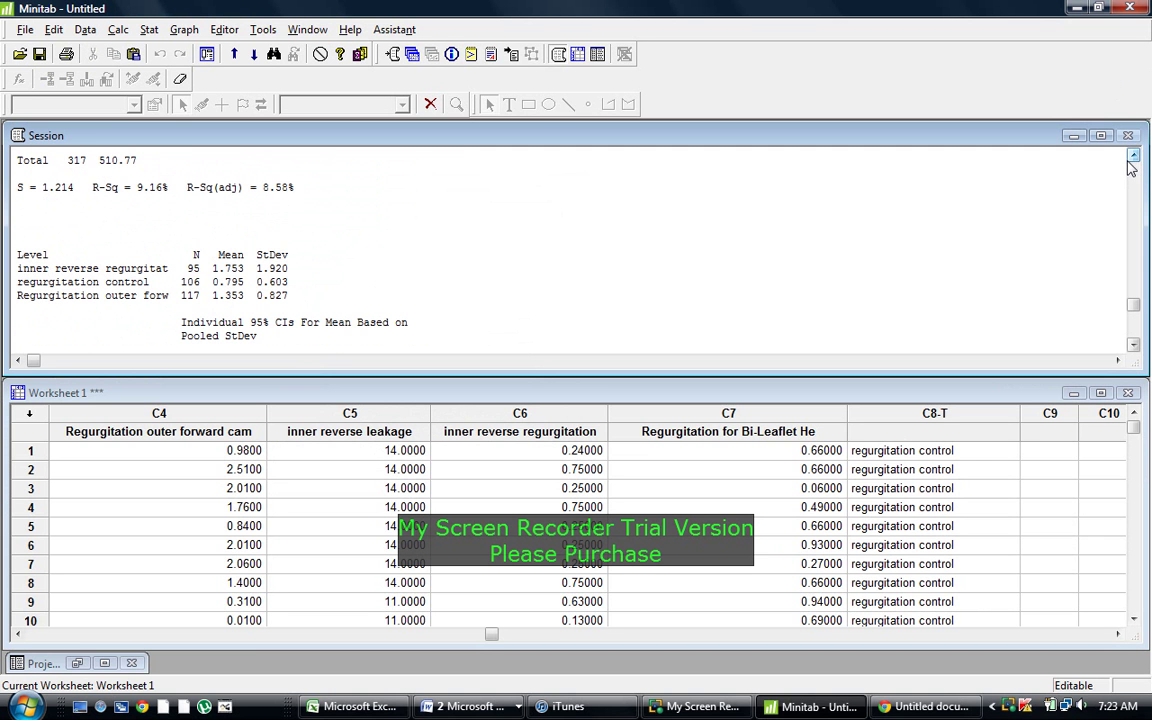
scroll(1133, 160, up, 2)
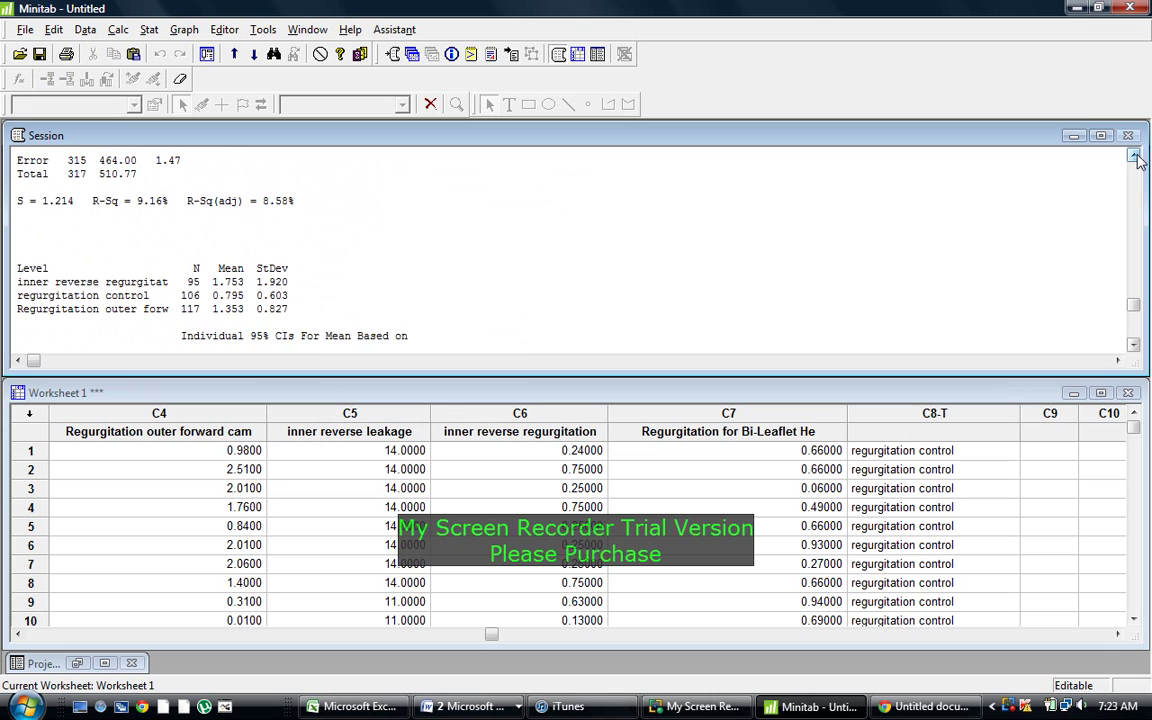
scroll(1136, 160, up, 2)
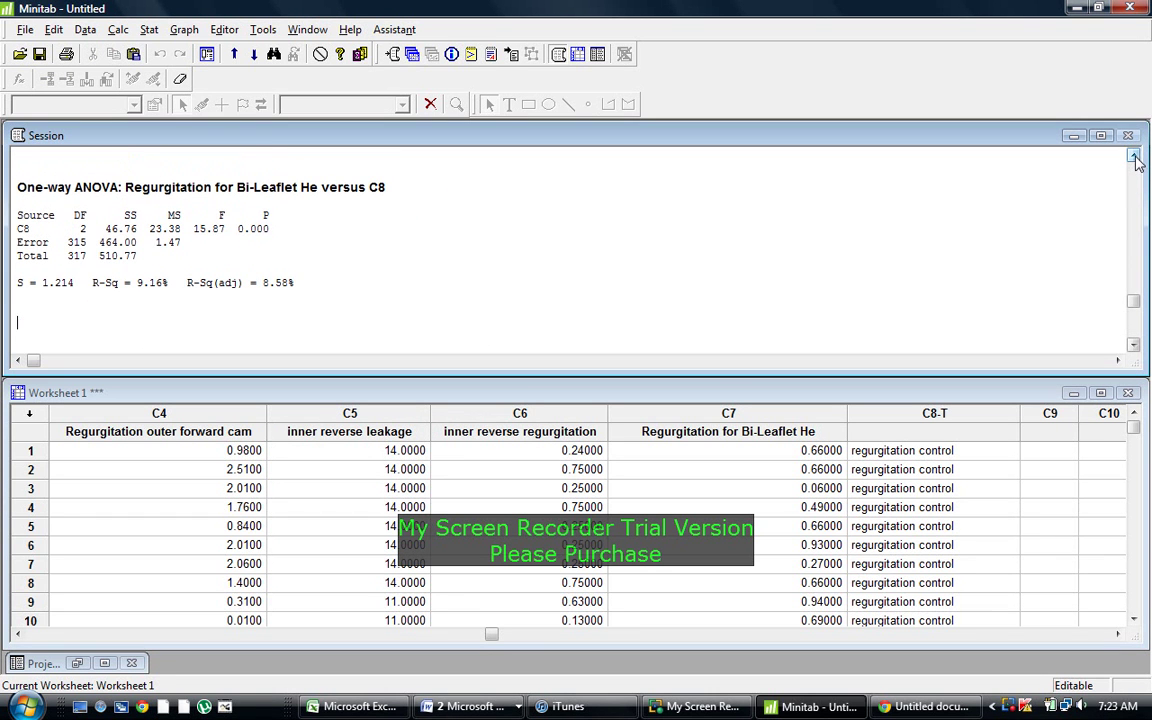
double_click(264, 228)
click(258, 229)
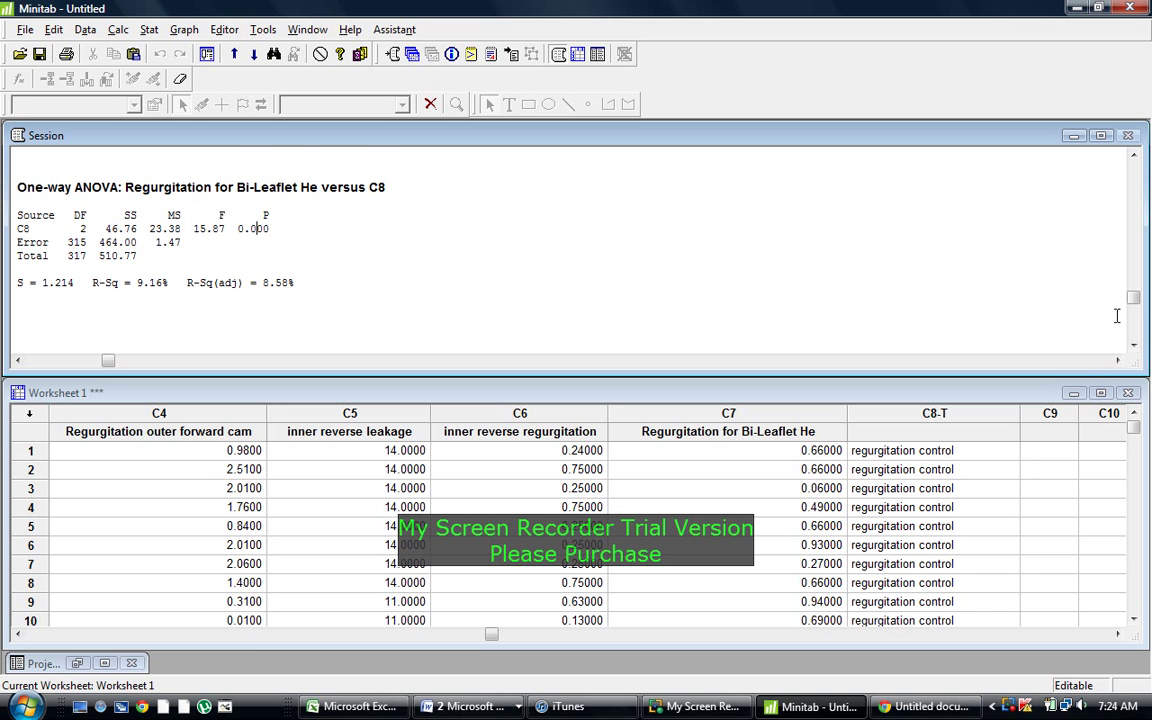
click(1133, 344)
drag(1133, 344, 1134, 352)
click(1135, 350)
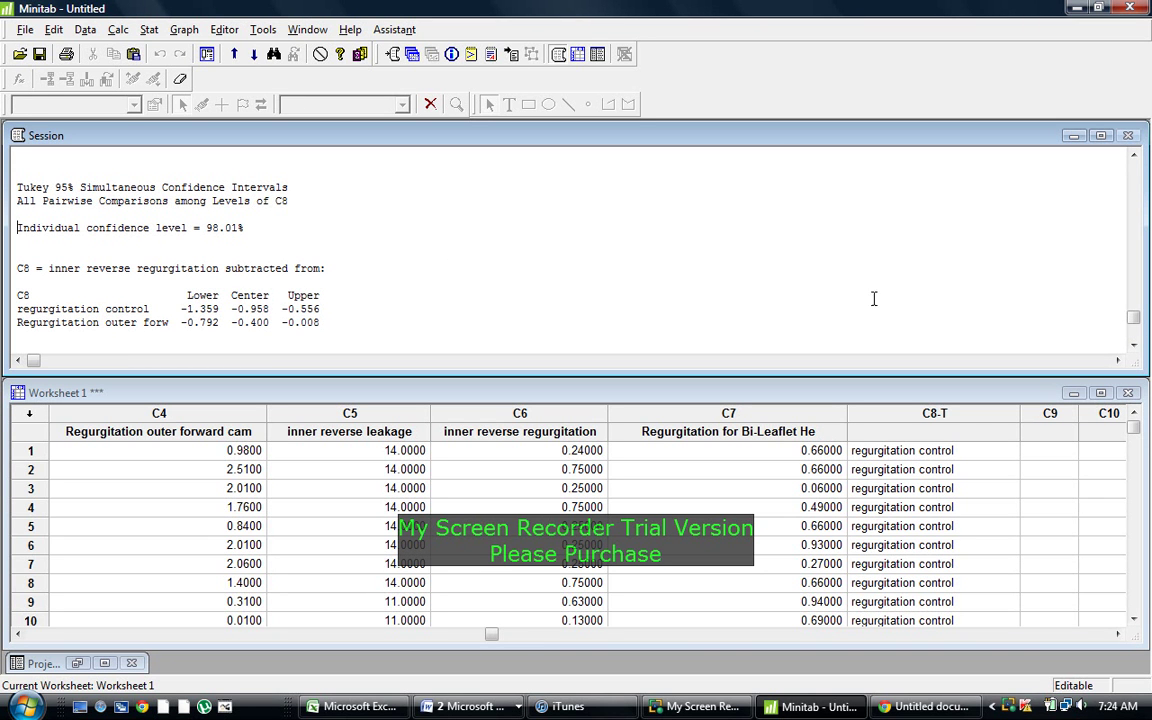
click(1133, 346)
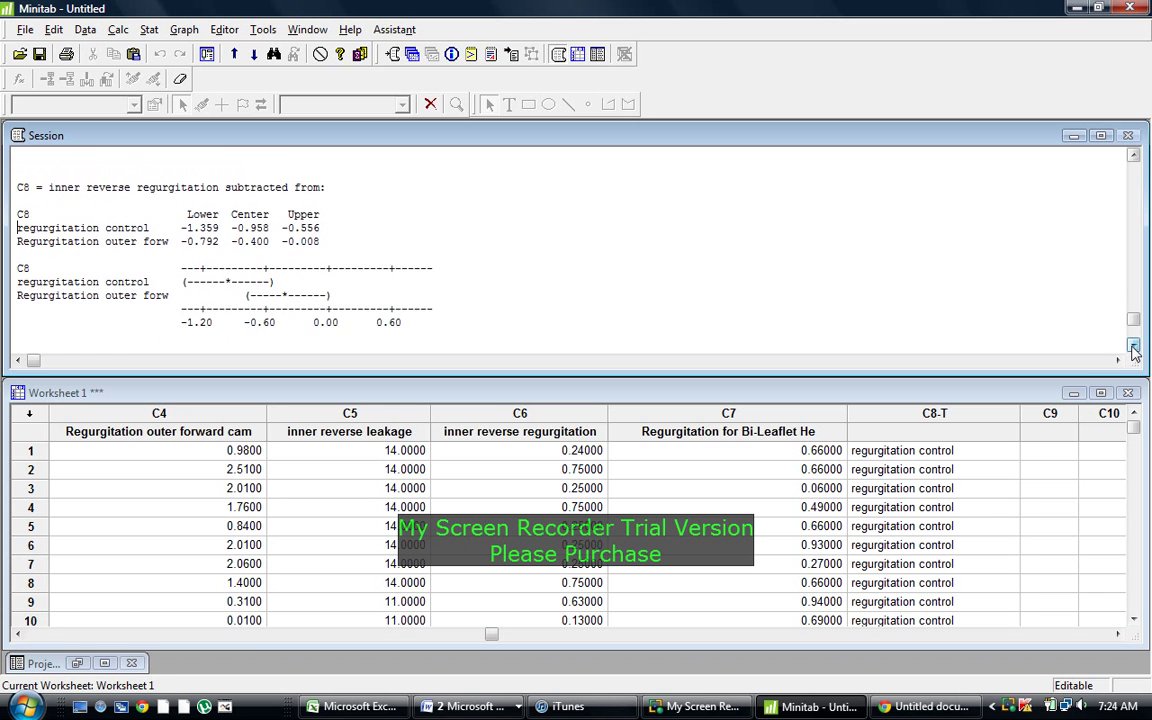
click(1133, 346)
click(1133, 346)
click(1133, 346)
click(1133, 346)
click(1133, 346)
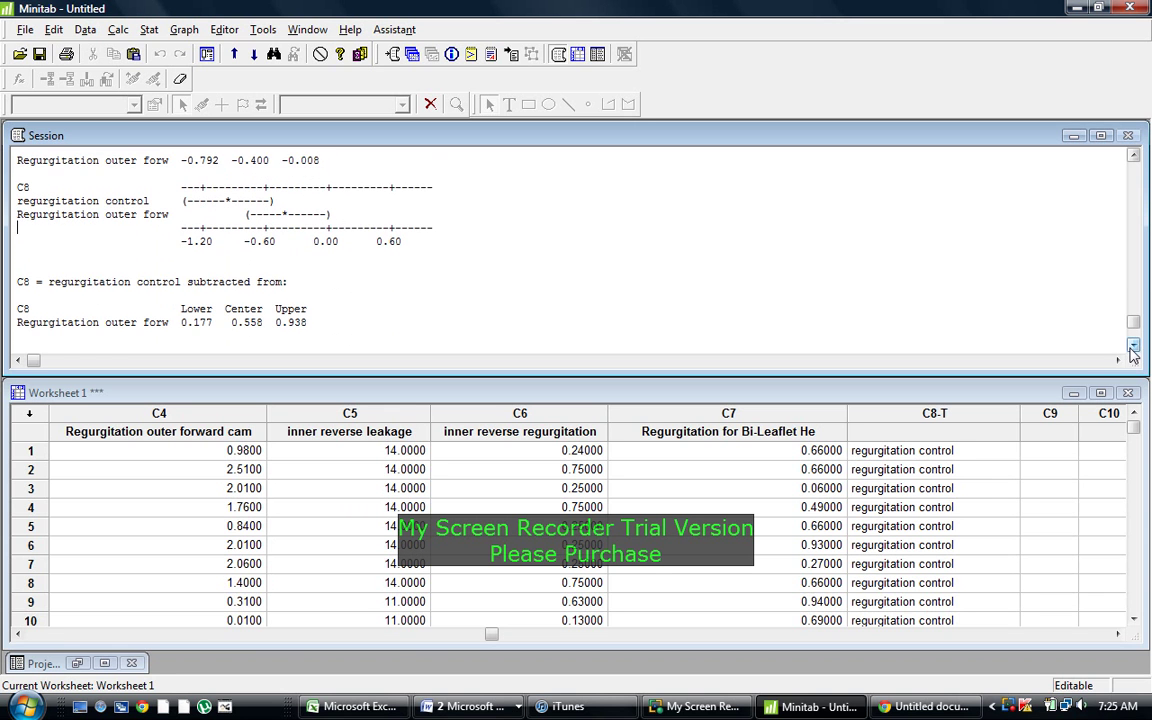
click(1133, 346)
click(1133, 346)
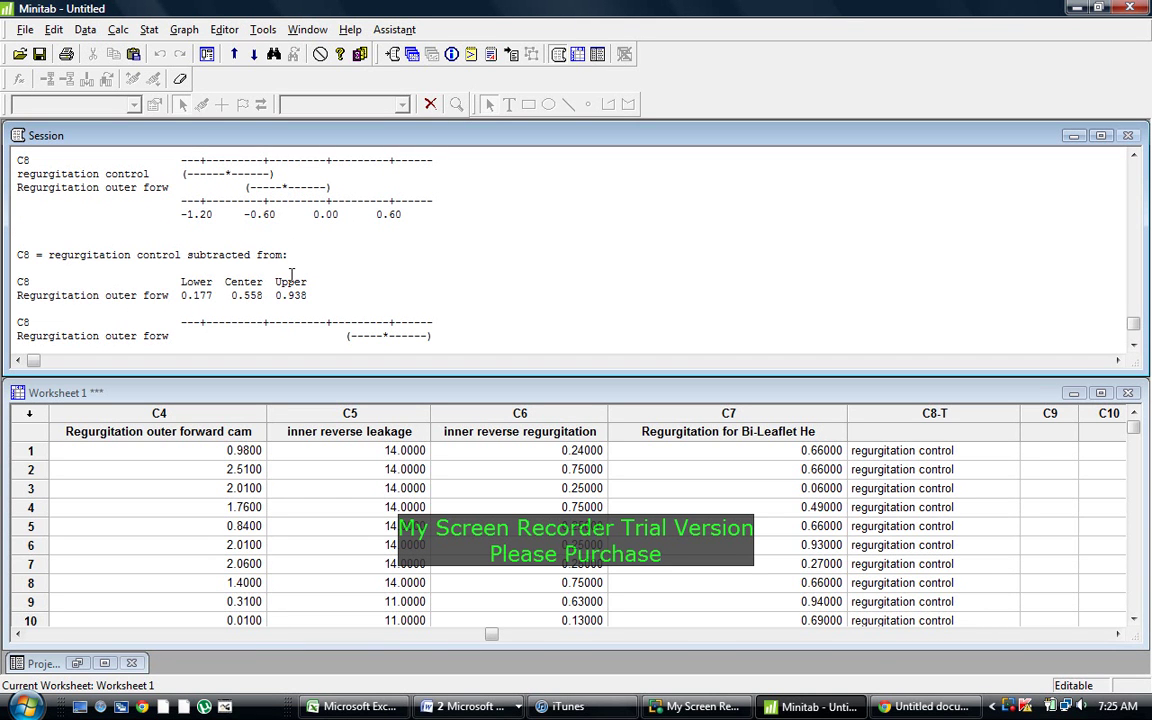
drag(137, 255, 163, 254)
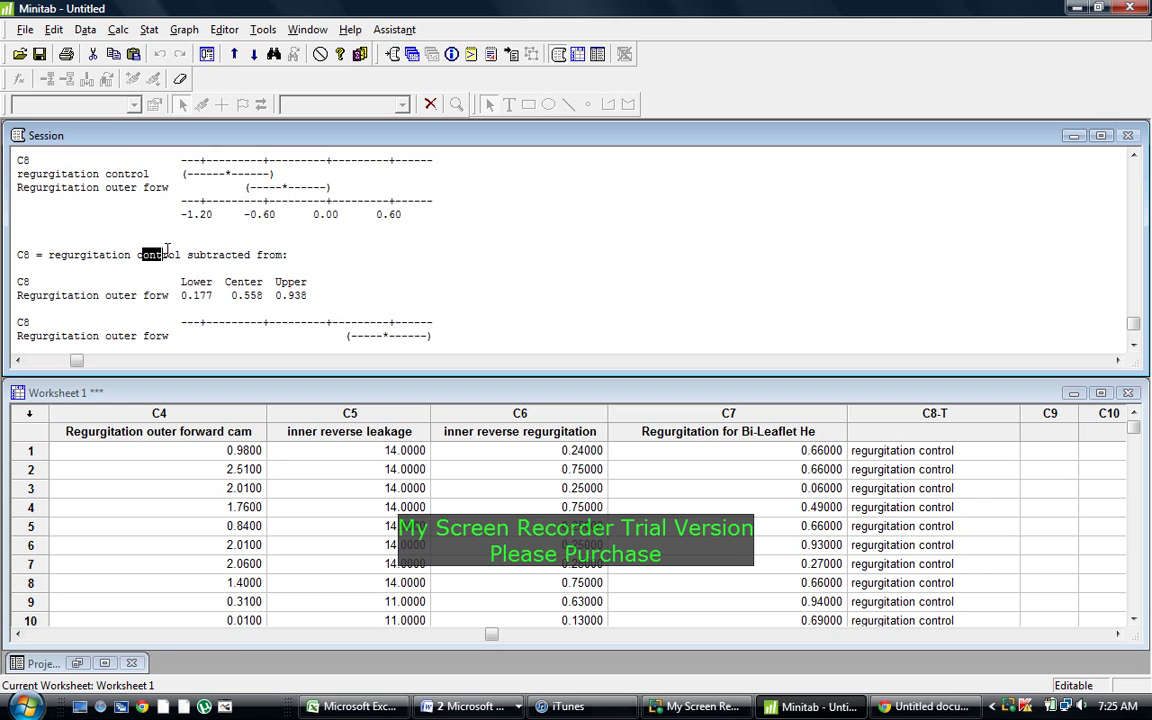
double_click(109, 296)
click(156, 296)
click(1134, 346)
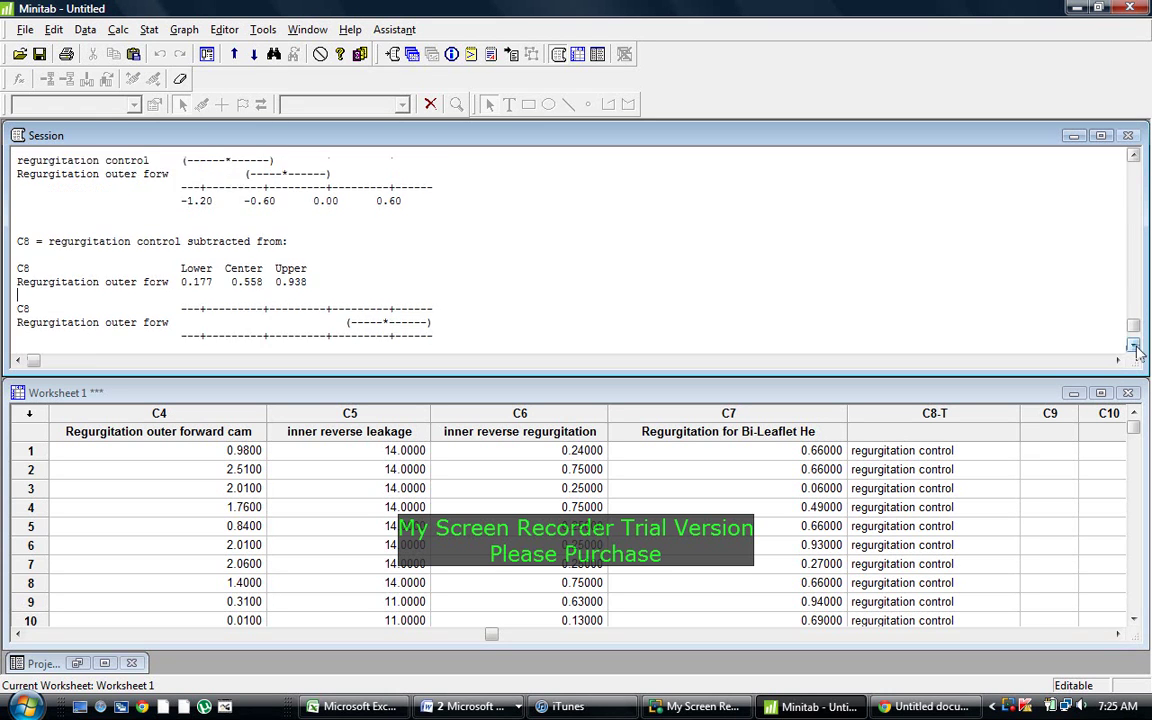
drag(1134, 346, 1134, 346)
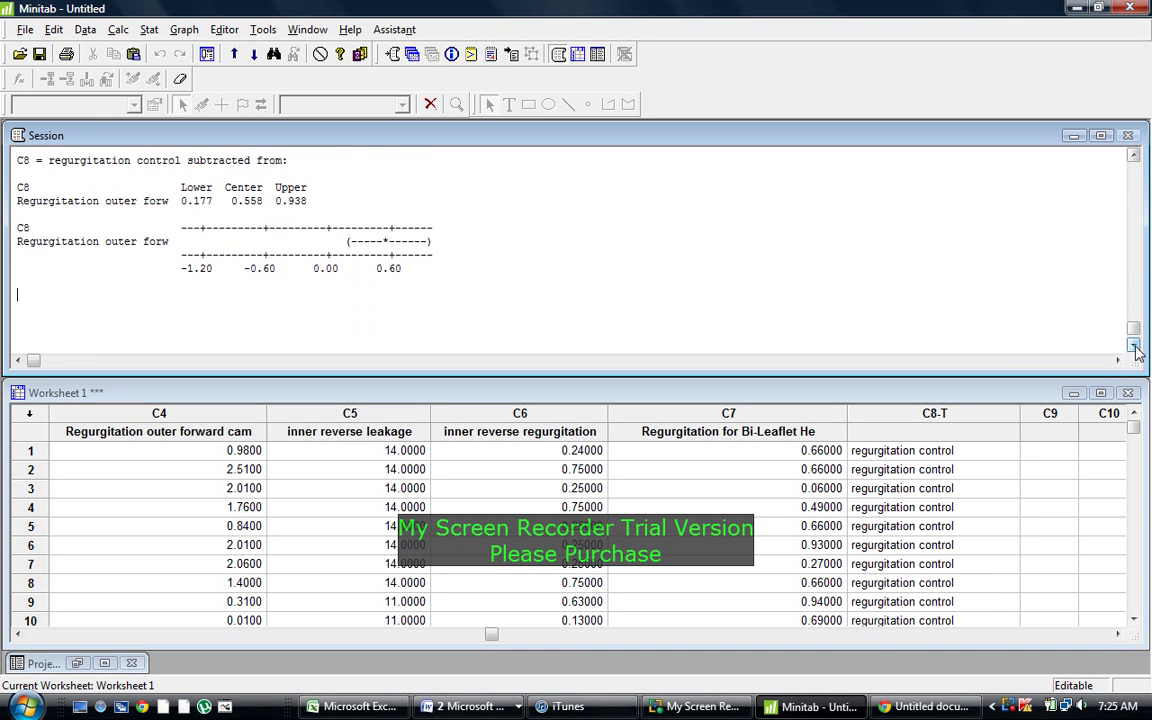
click(1134, 155)
click(1134, 155)
click(1134, 155)
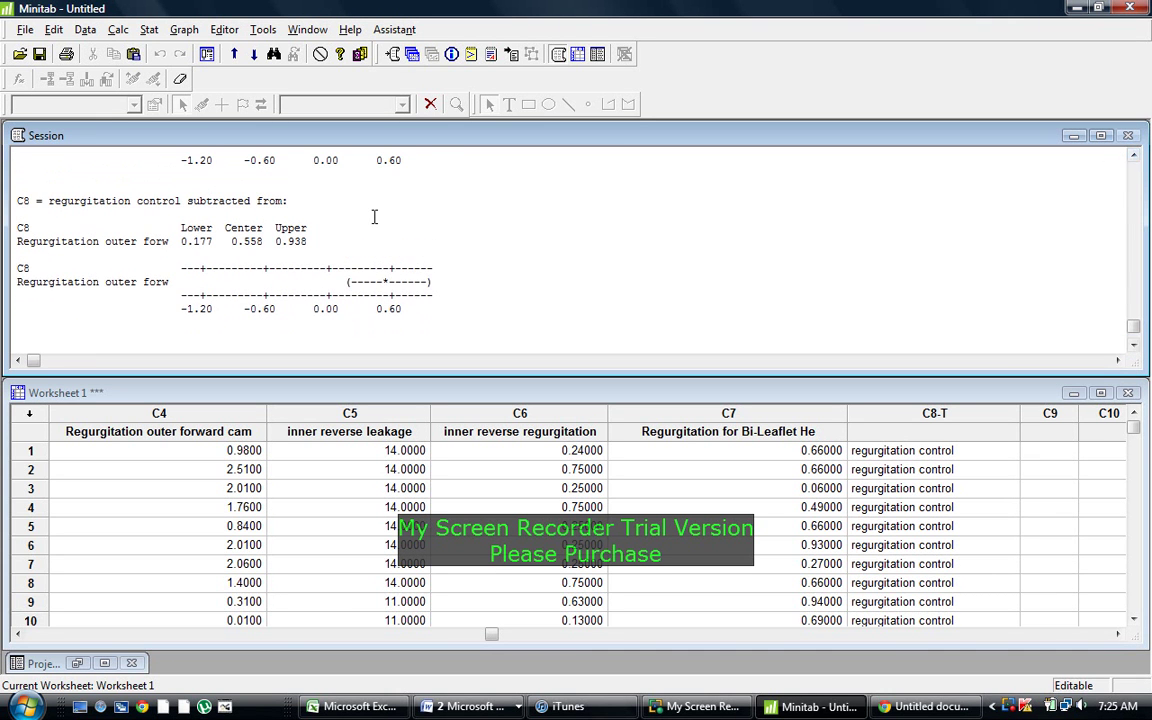